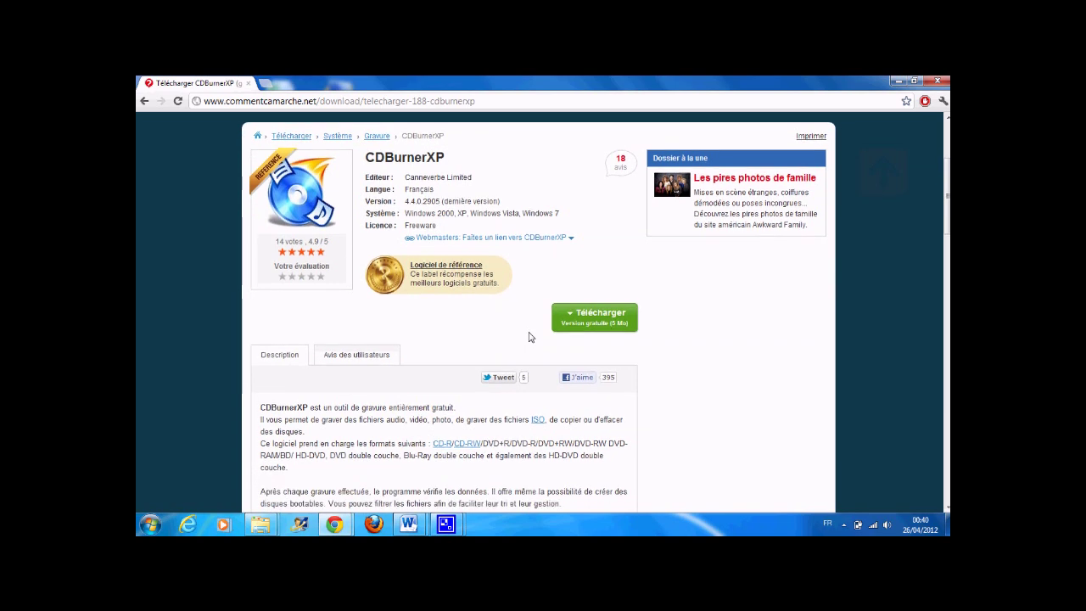
# Download the free CDBurnerXP installer from its commentcamarche.net page through the download manager.
pyautogui.click(601, 335)
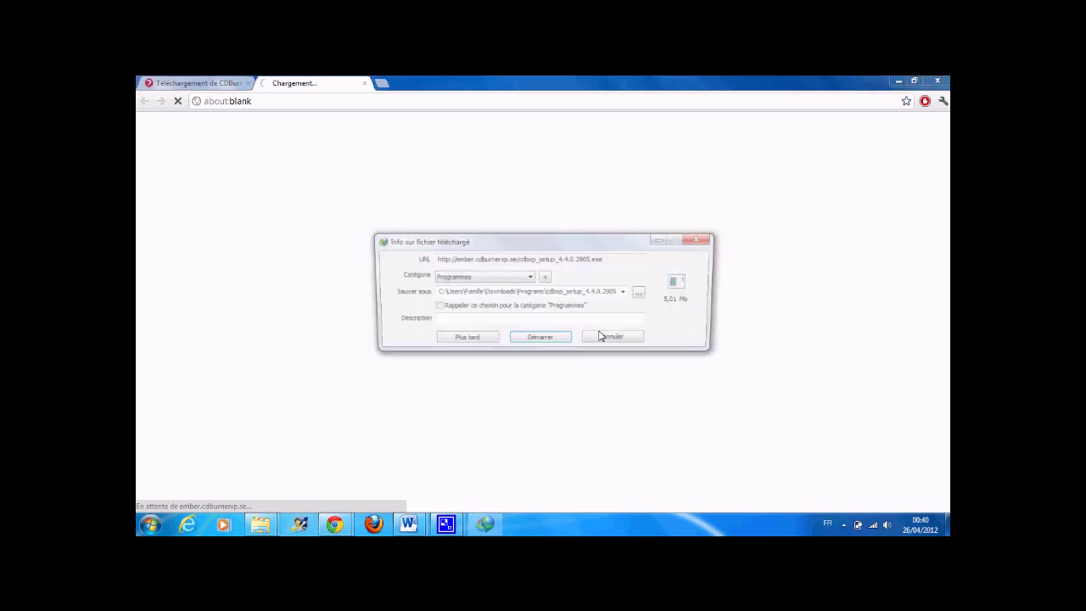
pyautogui.click(539, 340)
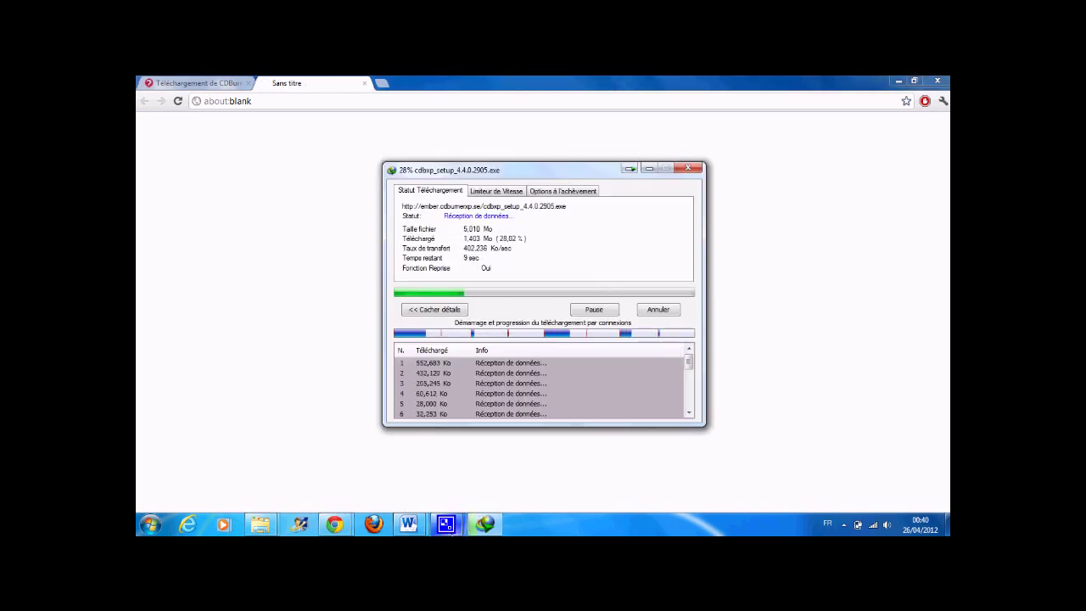
pyautogui.moveTo(447, 523)
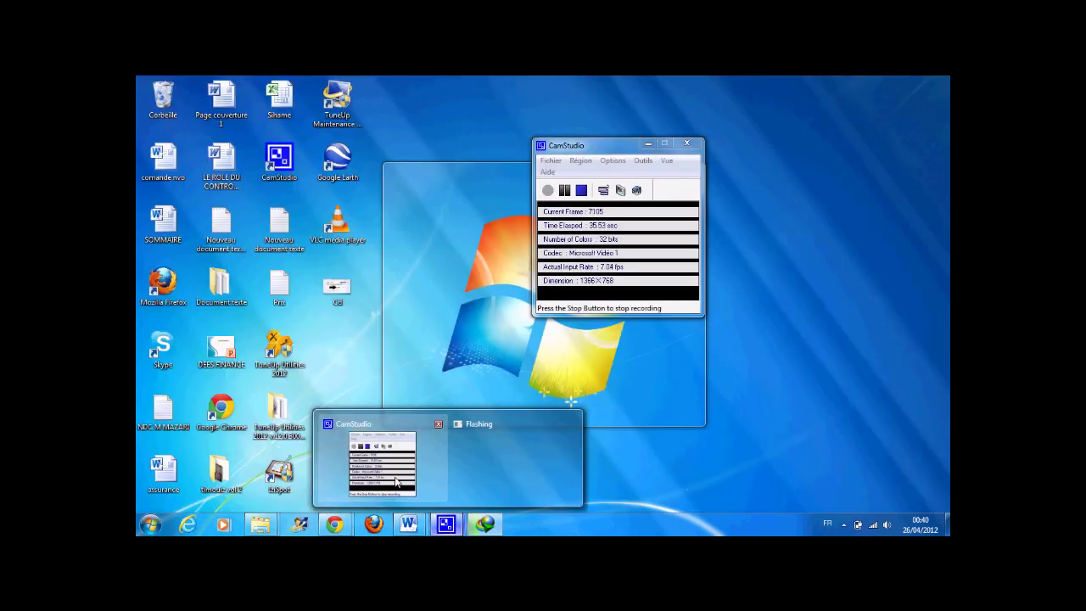
pyautogui.click(394, 481)
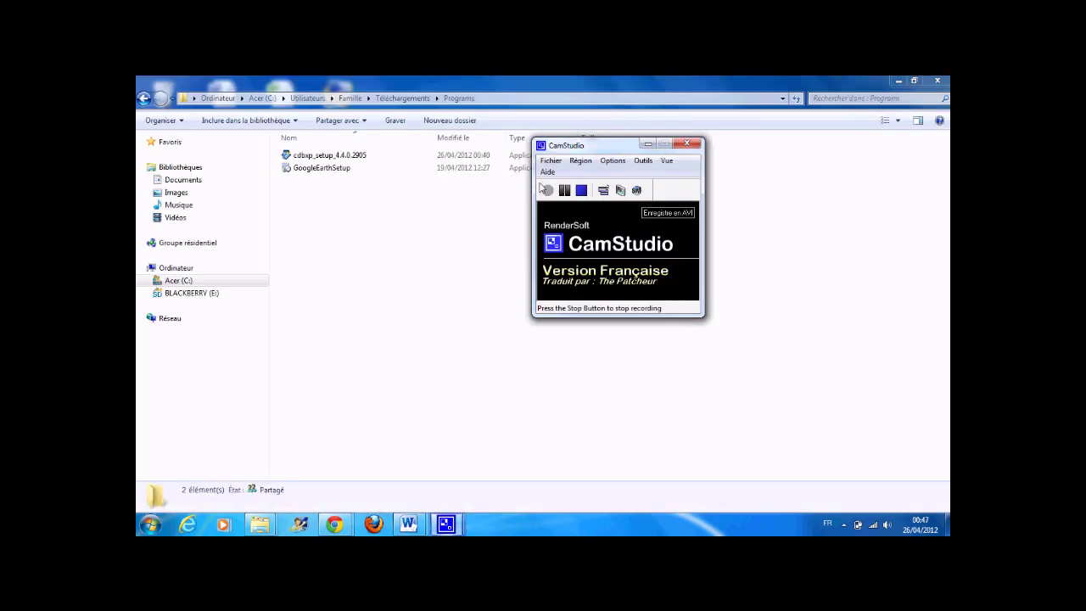
# Run the downloaded cdbxp_setup_4.4.0.2905 installer and accept the terms of the licence agreement.
pyautogui.click(465, 156)
pyautogui.doubleClick(464, 157)
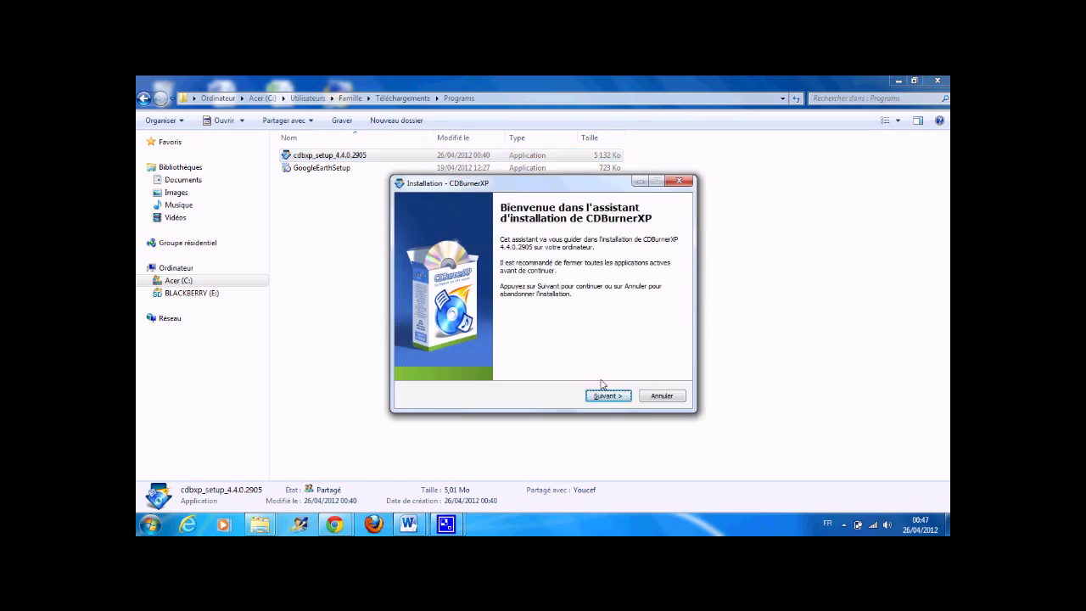
pyautogui.click(606, 395)
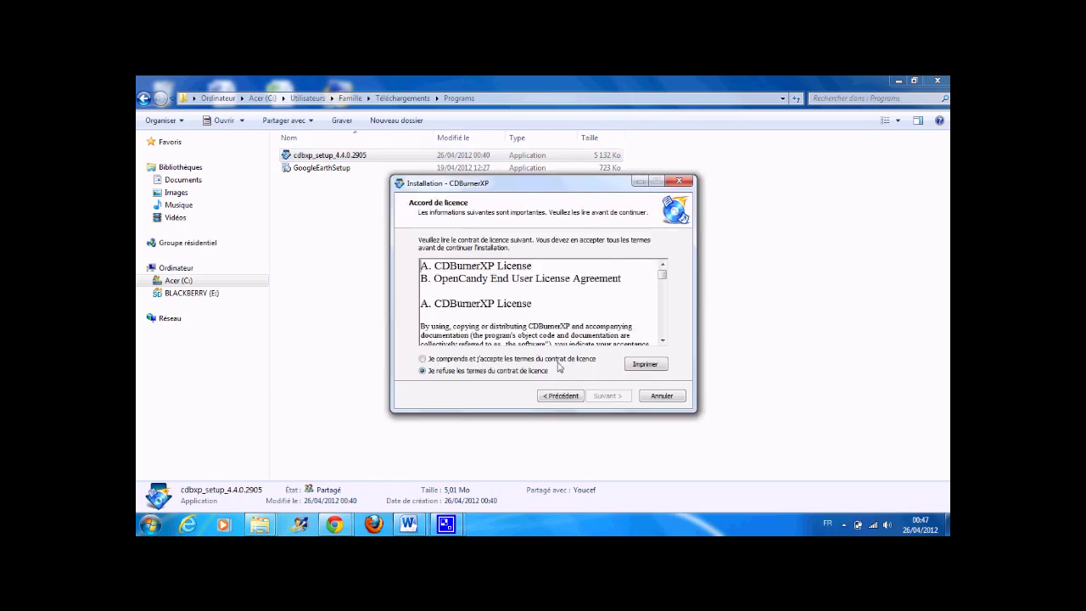
pyautogui.click(555, 359)
pyautogui.click(609, 398)
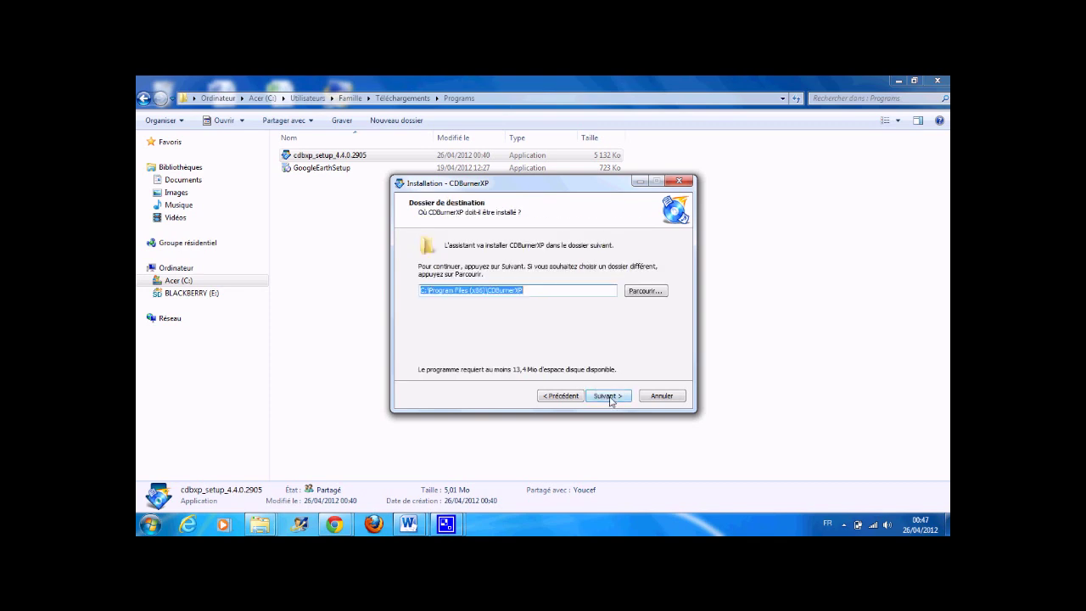
# Keep the default destination folder and deselect all language components except French (France).
pyautogui.click(607, 396)
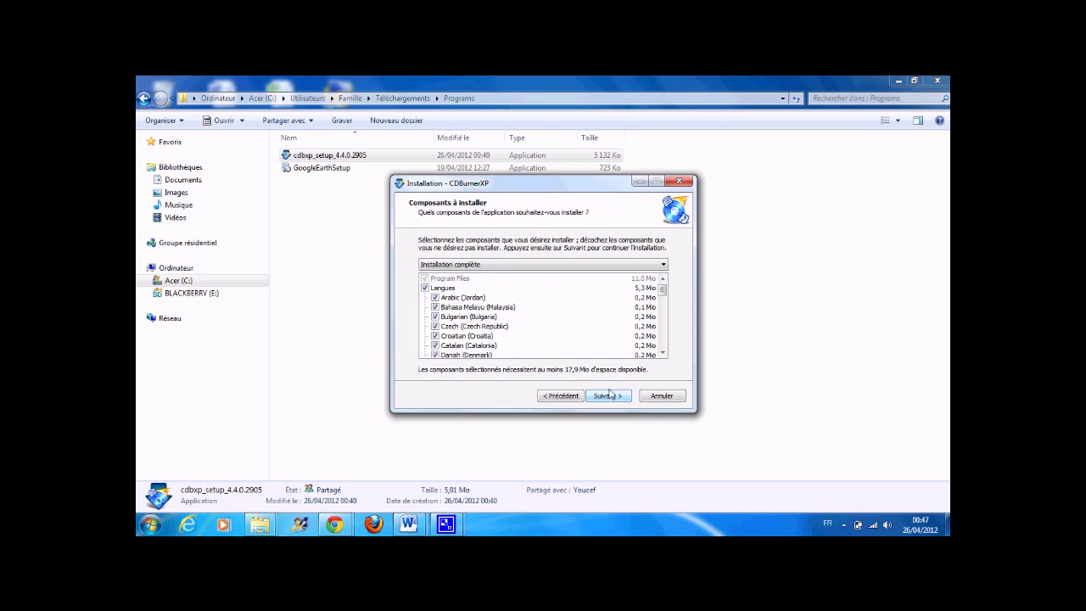
pyautogui.click(425, 288)
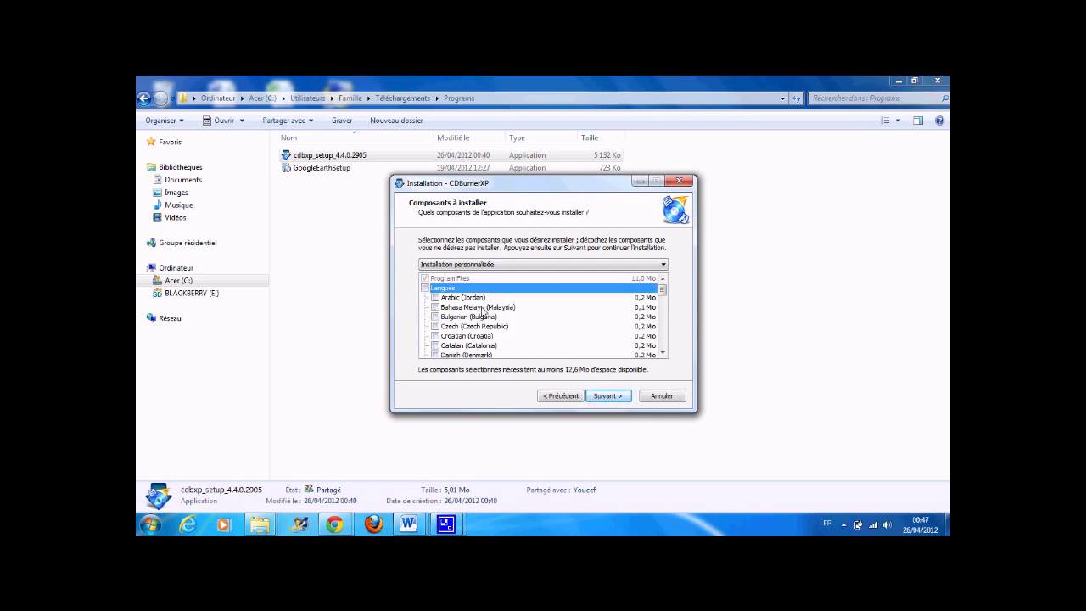
pyautogui.moveTo(661, 291); pyautogui.dragTo(661, 301)
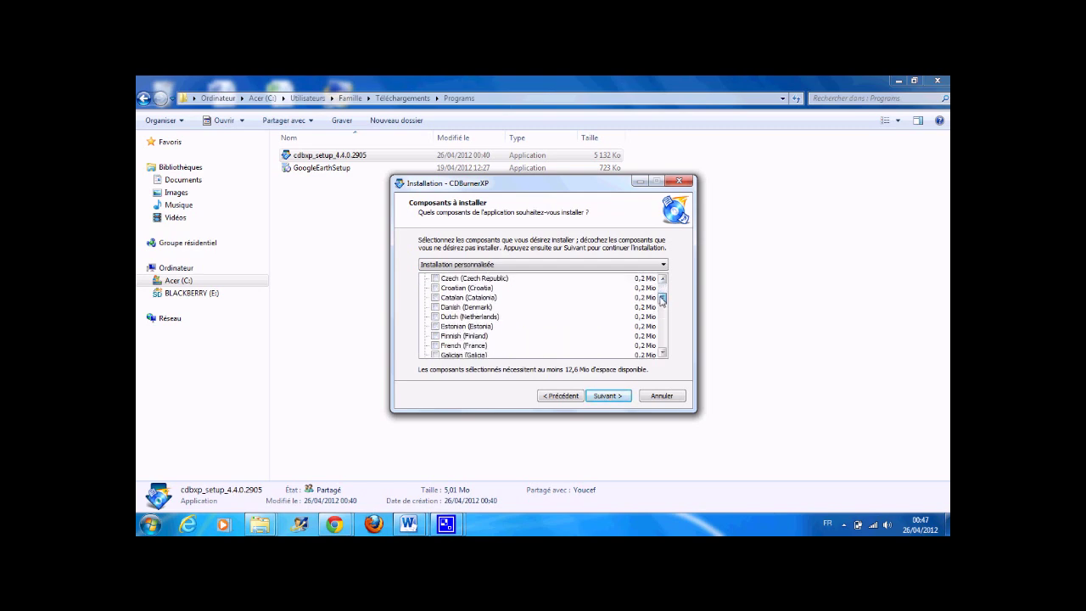
pyautogui.click(434, 346)
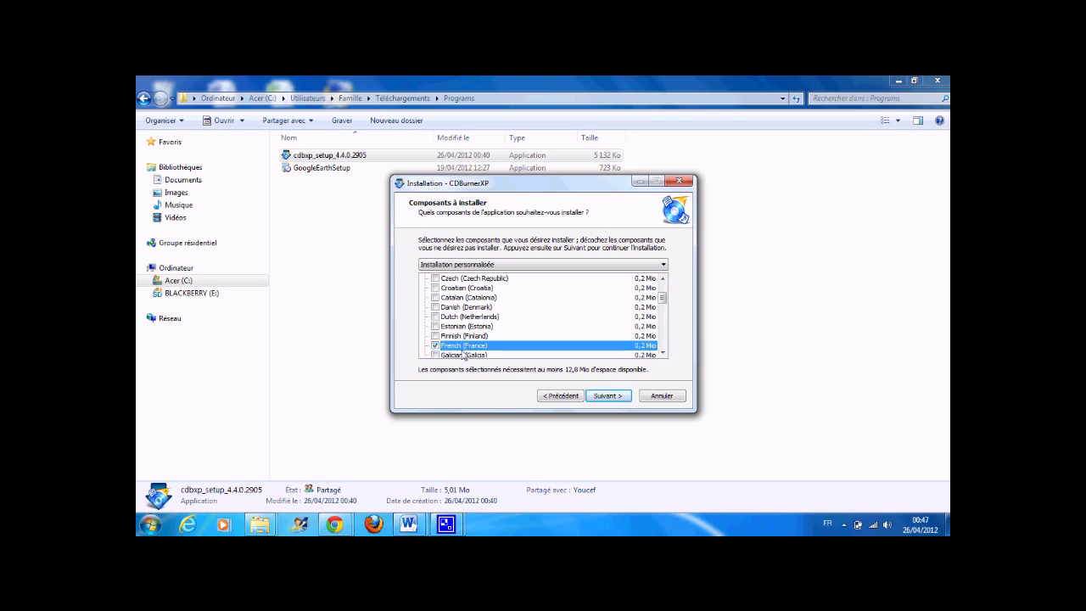
pyautogui.click(622, 399)
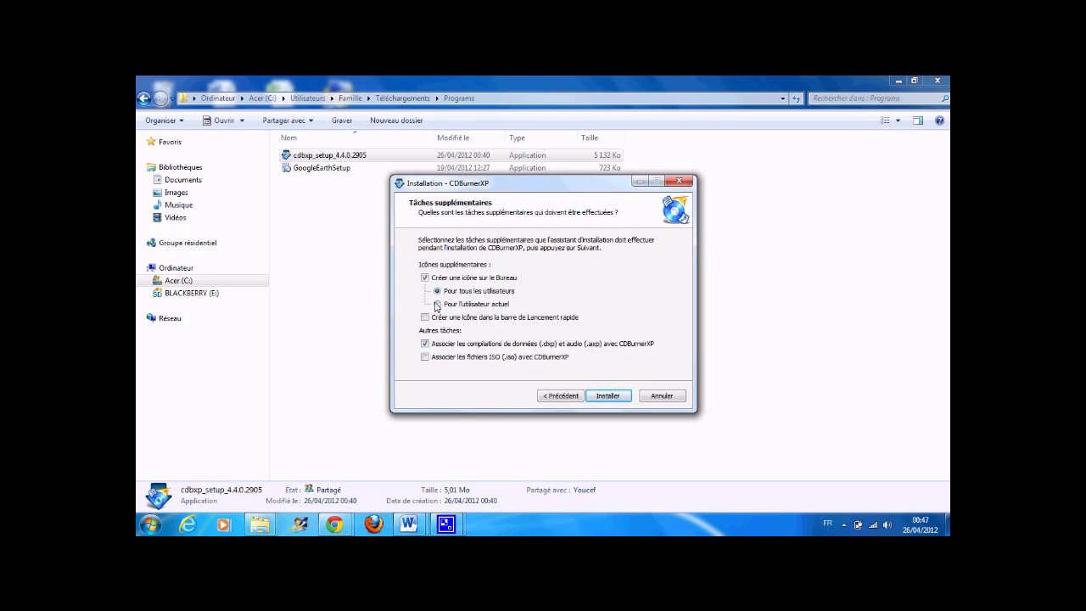
# Install CDBurnerXP without a desktop icon and finish the wizard without running the program.
pyautogui.click(425, 279)
pyautogui.click(615, 399)
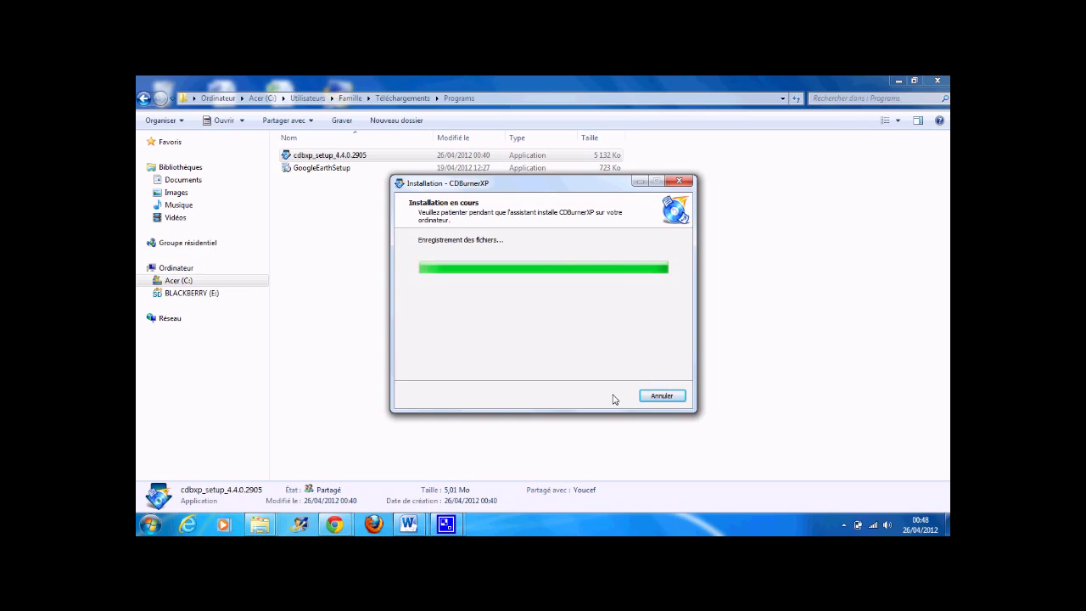
pyautogui.press('XF86AudioRaiseVolume')
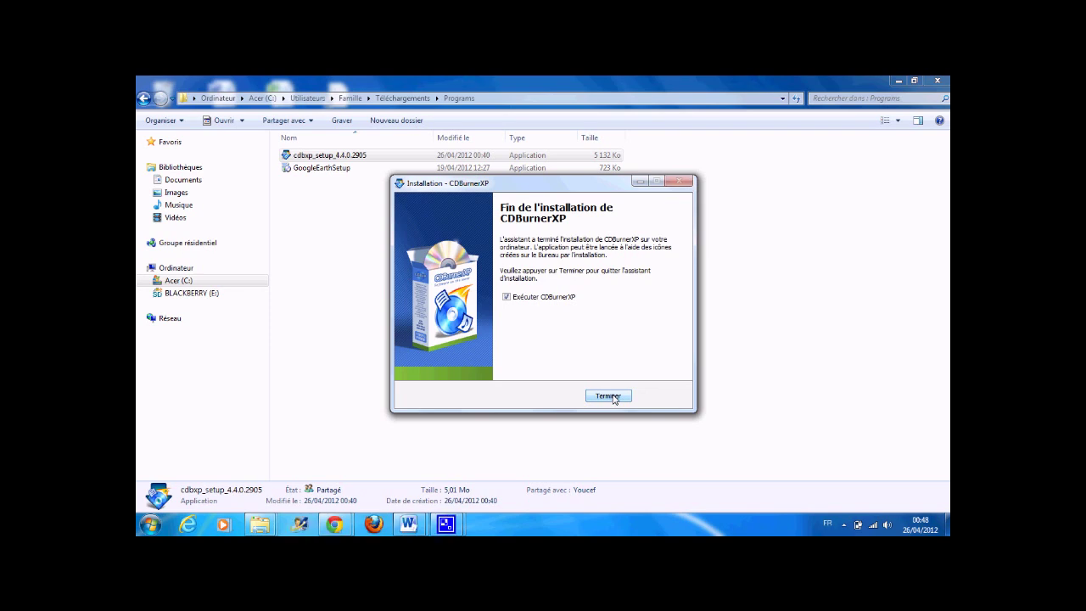
pyautogui.click(506, 297)
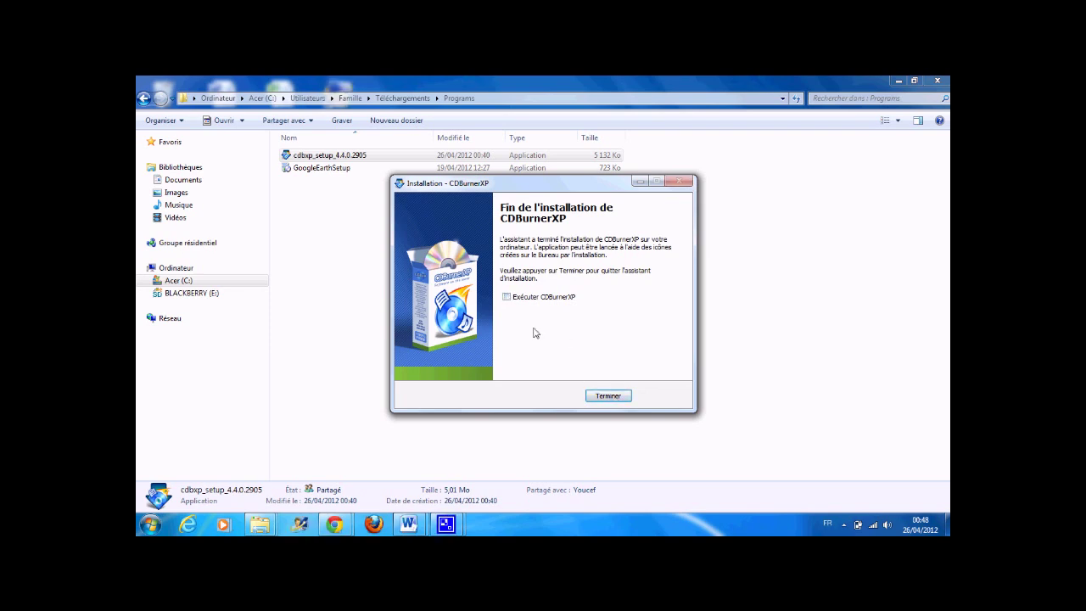
pyautogui.click(607, 397)
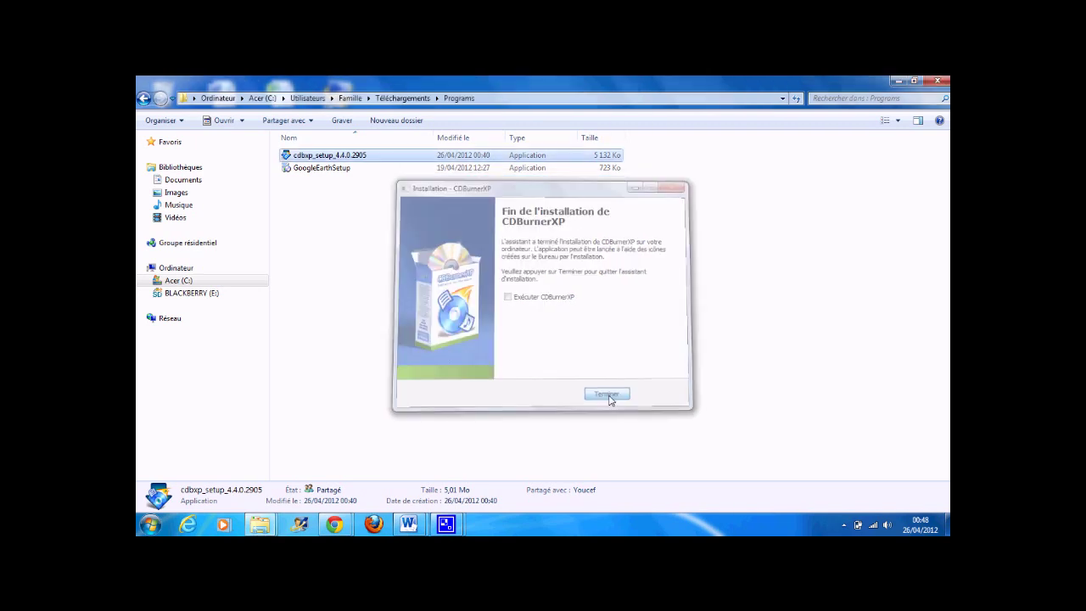
pyautogui.moveTo(446, 524)
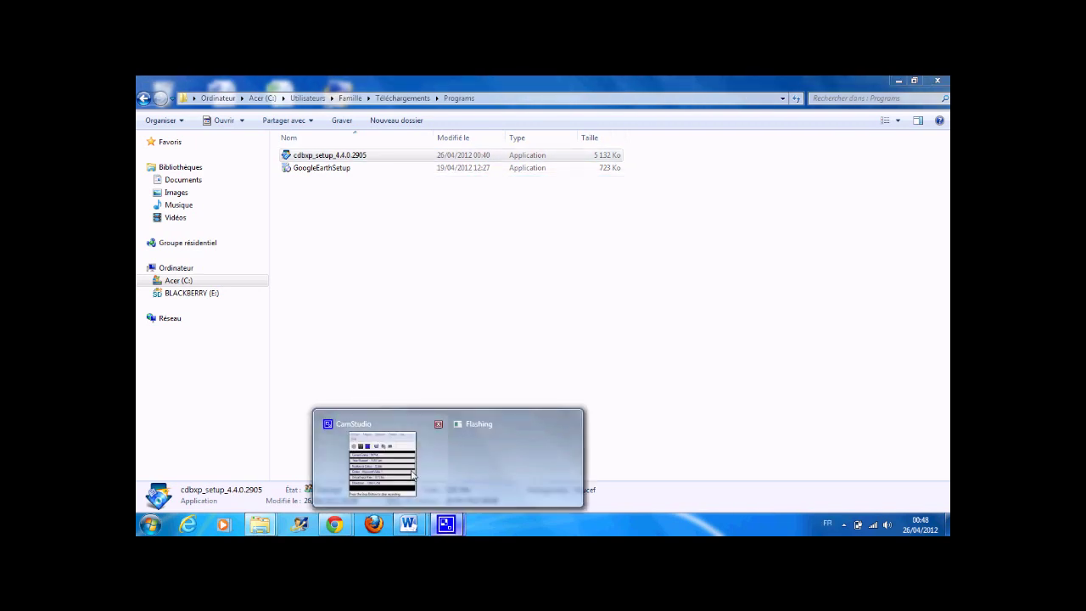
pyautogui.click(428, 427)
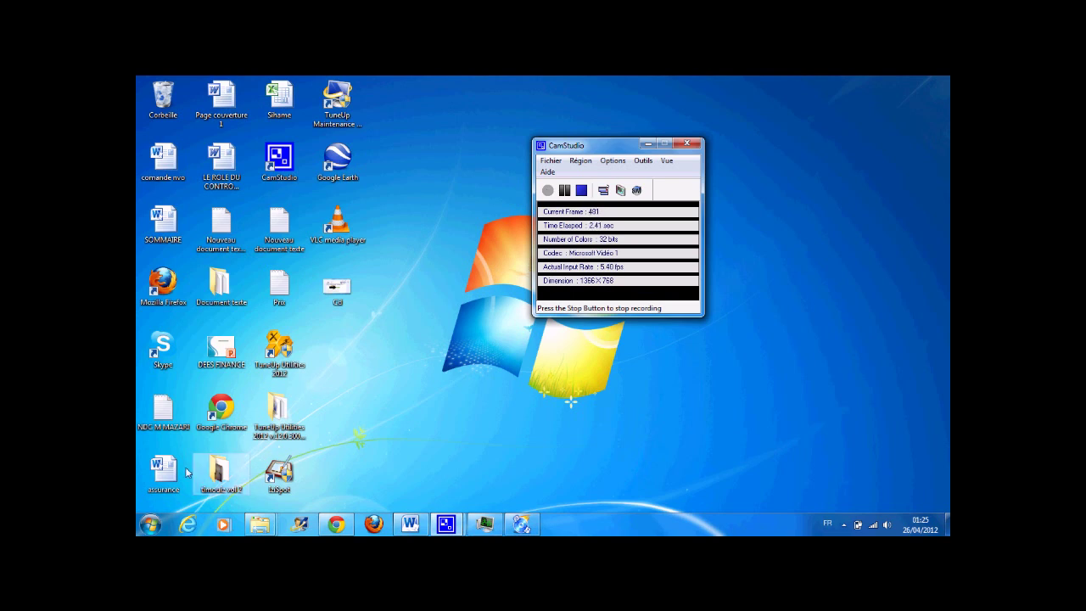
# Launch CDBurnerXP, declining the update, and open a data disc compilation in a maximized window.
pyautogui.click(150, 524)
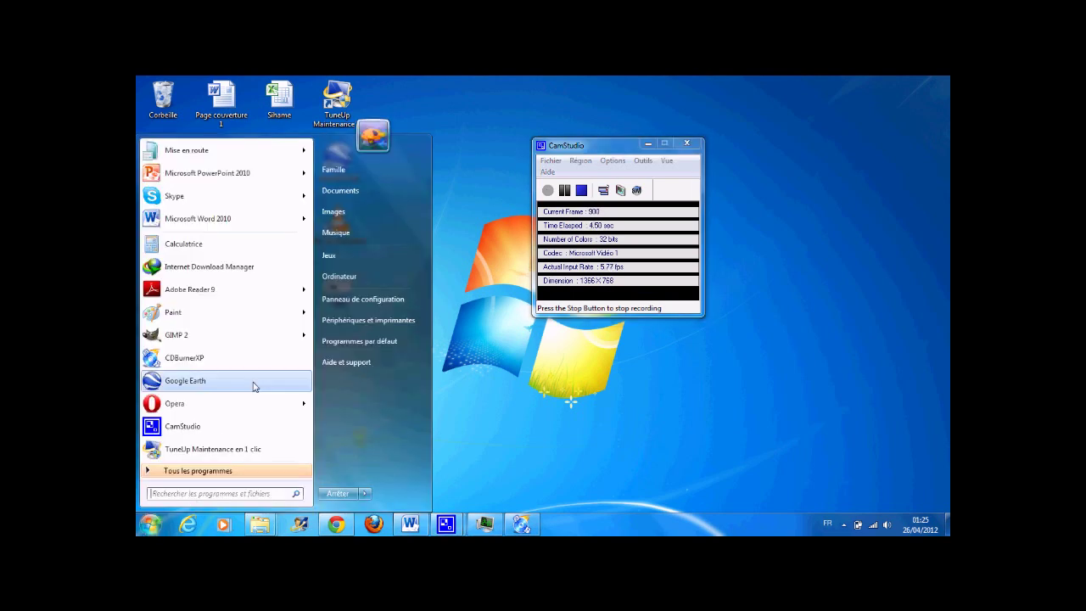
pyautogui.click(233, 363)
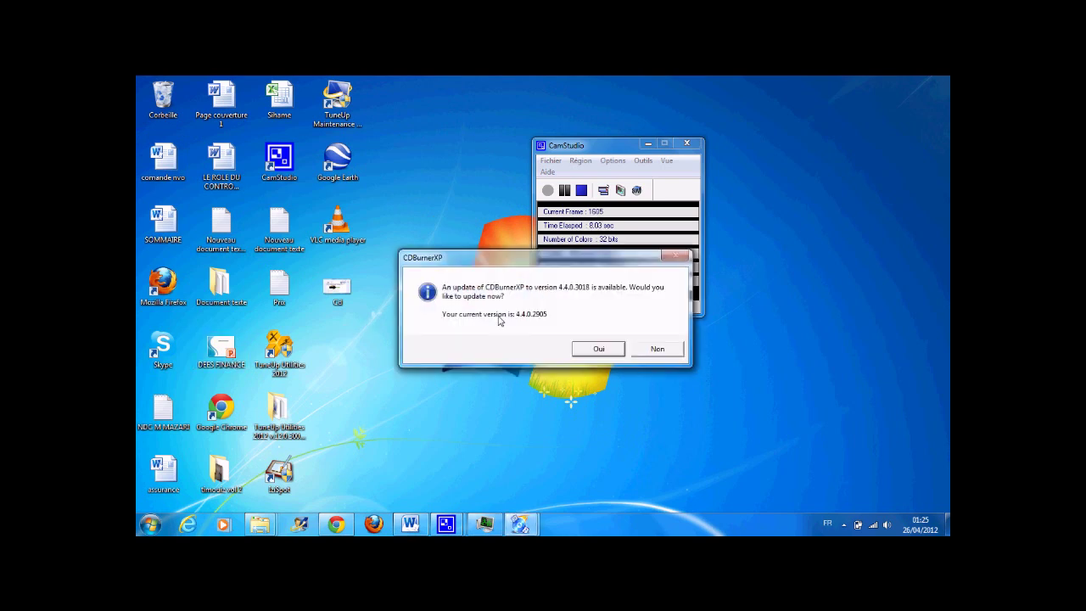
pyautogui.click(642, 348)
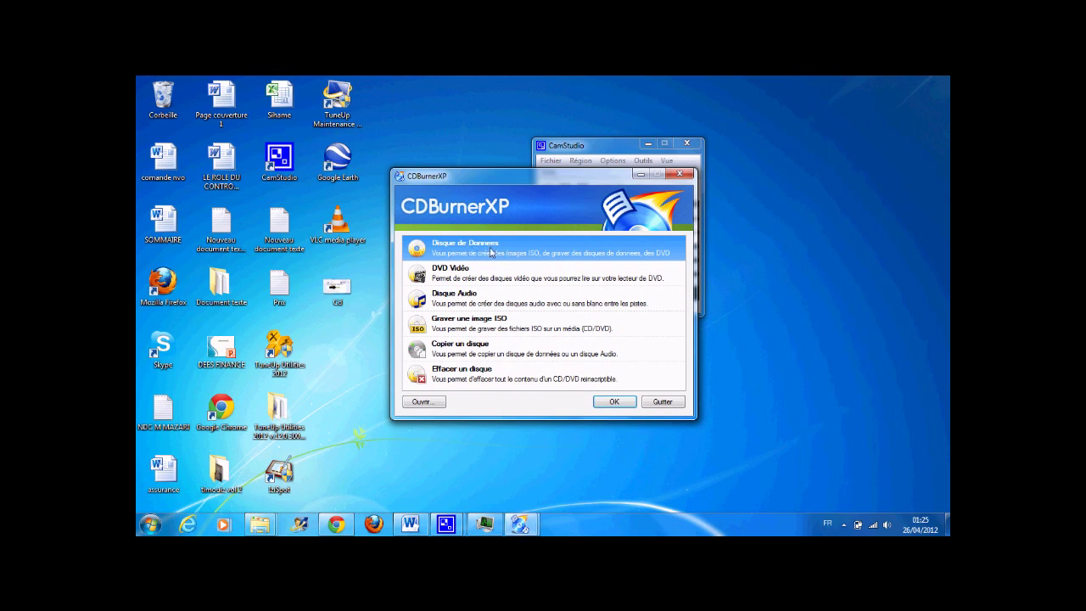
pyautogui.click(620, 409)
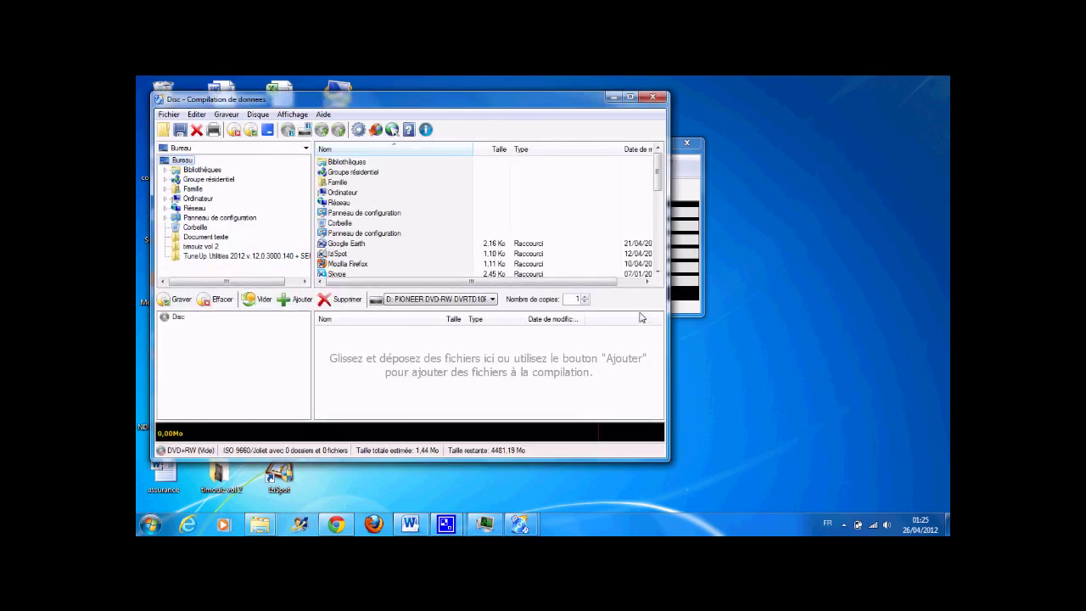
pyautogui.click(630, 98)
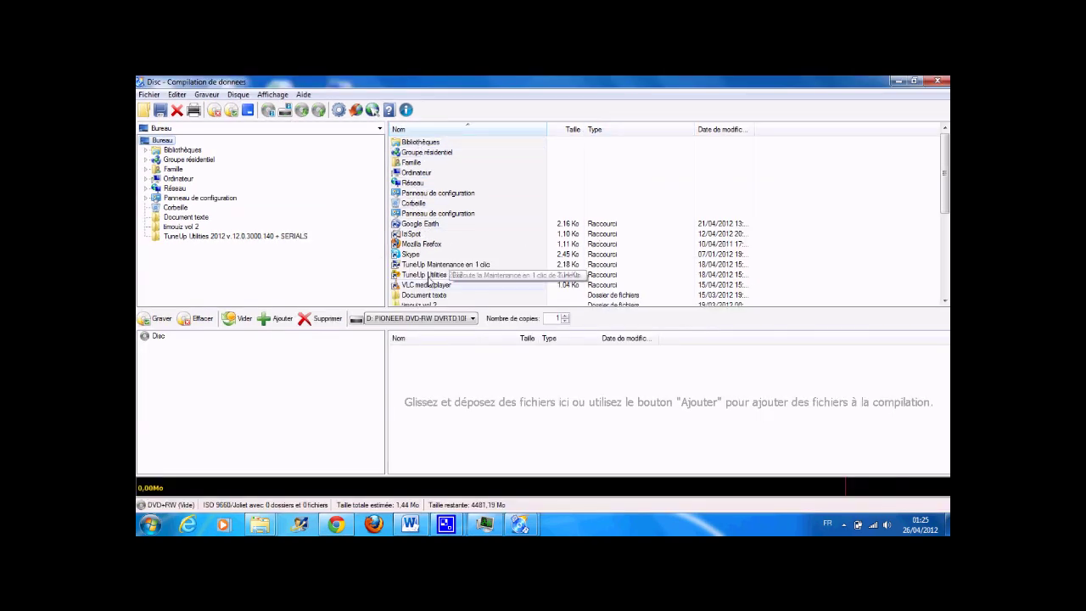
# Add the Cd PNG image from the Bureau folder under Famille to the disc compilation.
pyautogui.doubleClick(432, 162)
pyautogui.doubleClick(431, 163)
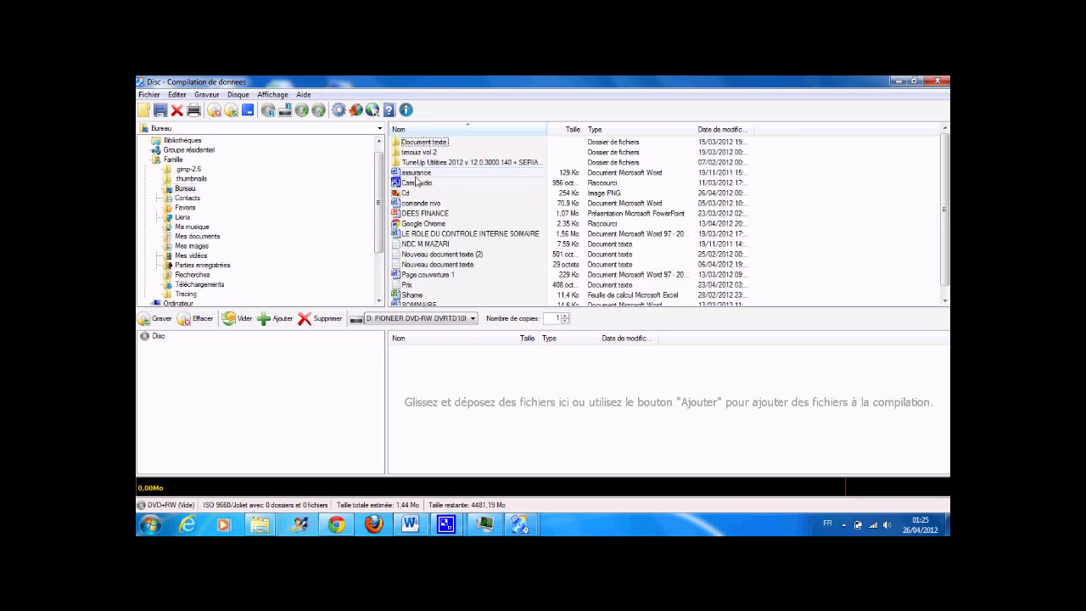
pyautogui.moveTo(408, 195); pyautogui.dragTo(454, 409)
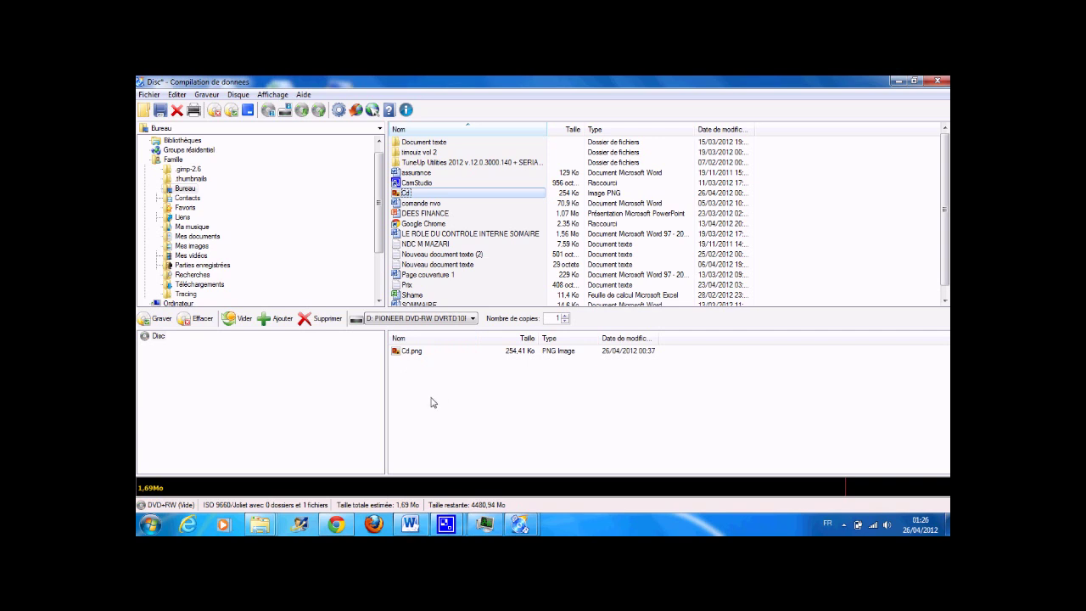
# Burn the compilation at 4x with the disc left open for further data, and dismiss the completion message.
pyautogui.click(160, 319)
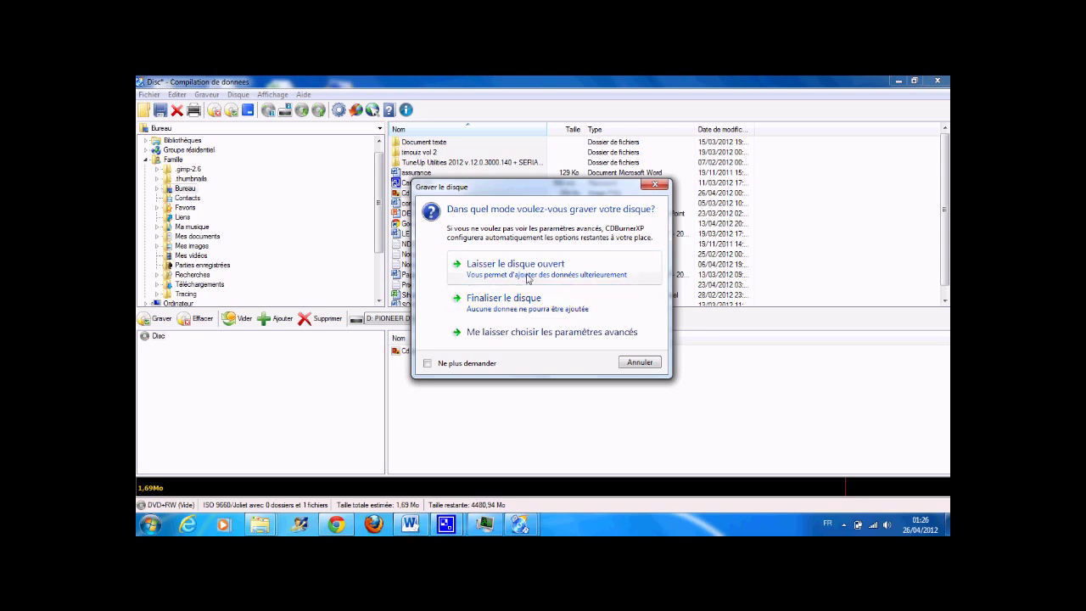
pyautogui.click(610, 275)
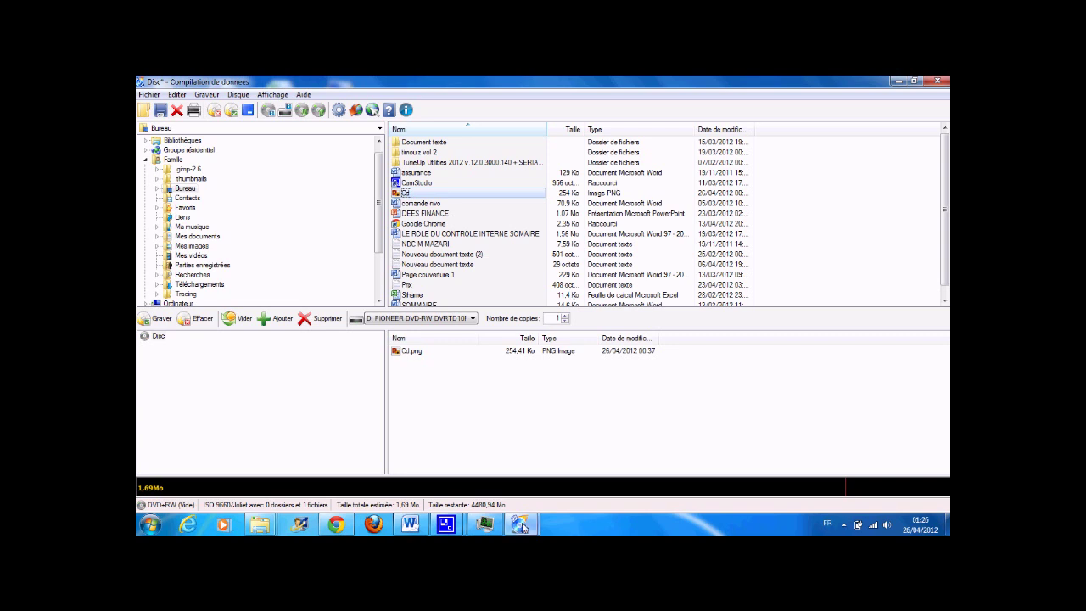
pyautogui.moveTo(523, 527)
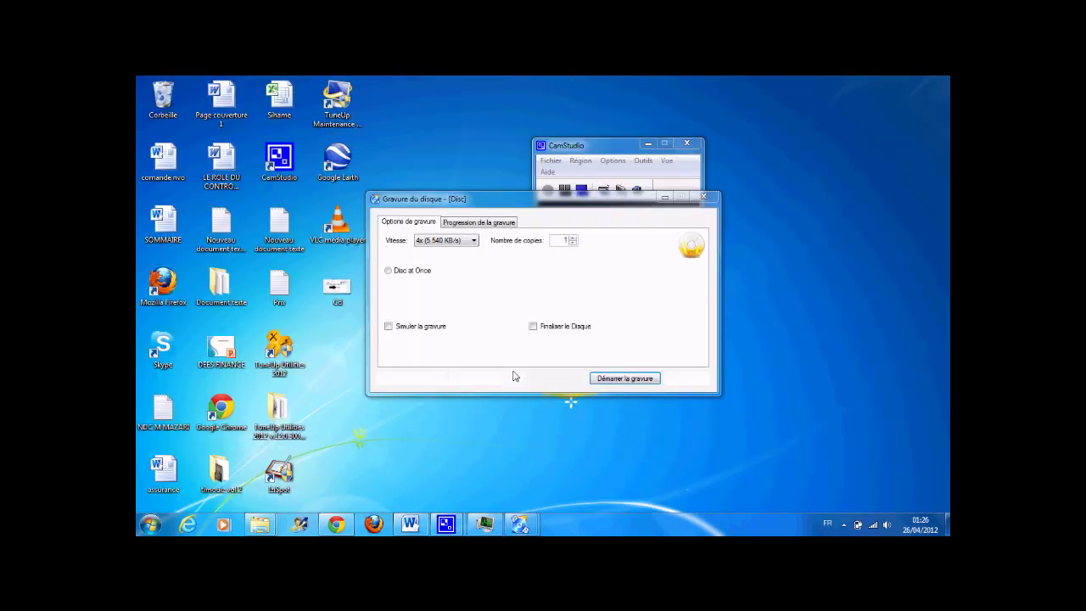
pyautogui.press('Return')
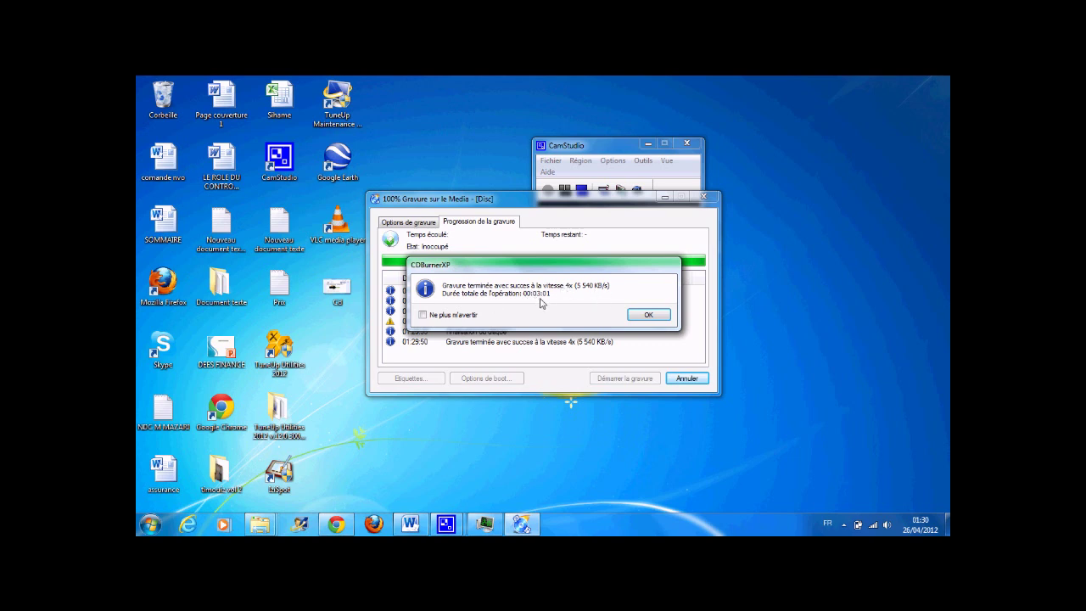
pyautogui.click(646, 315)
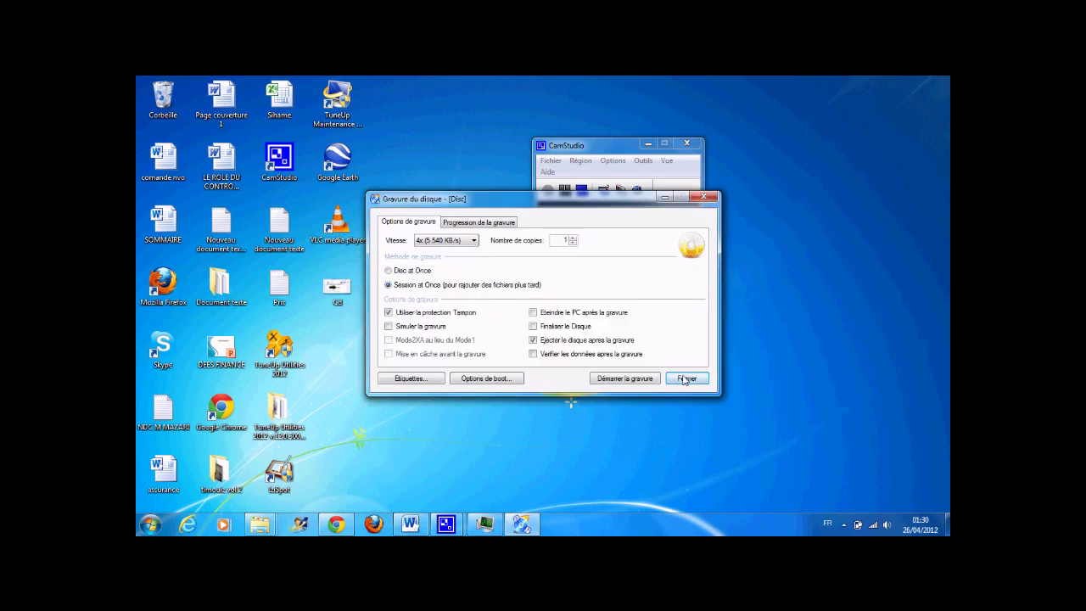